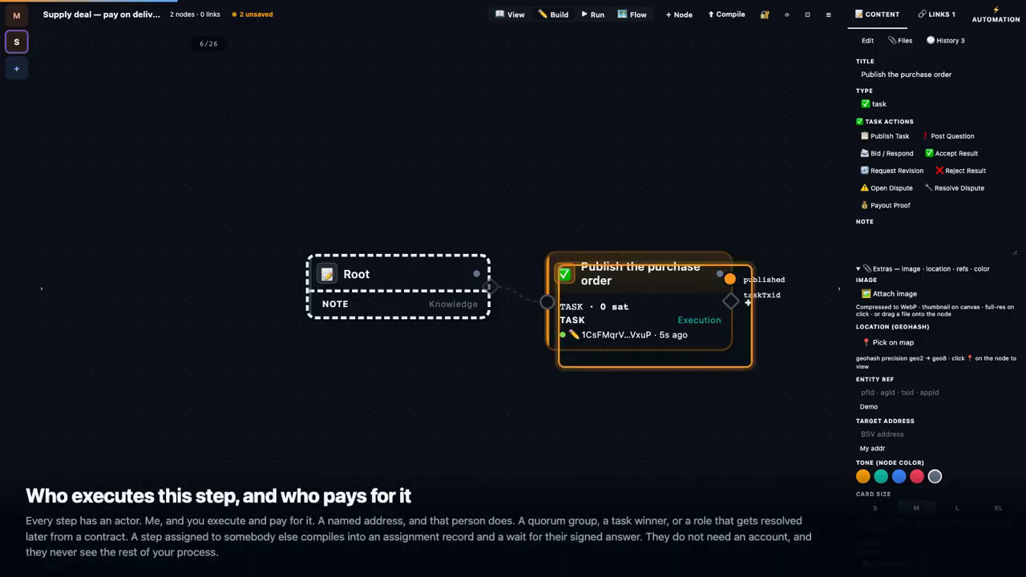
Step: Add a workflow node titled 'Supplier accepts' beside the Publish the purchase order task
click(680, 16)
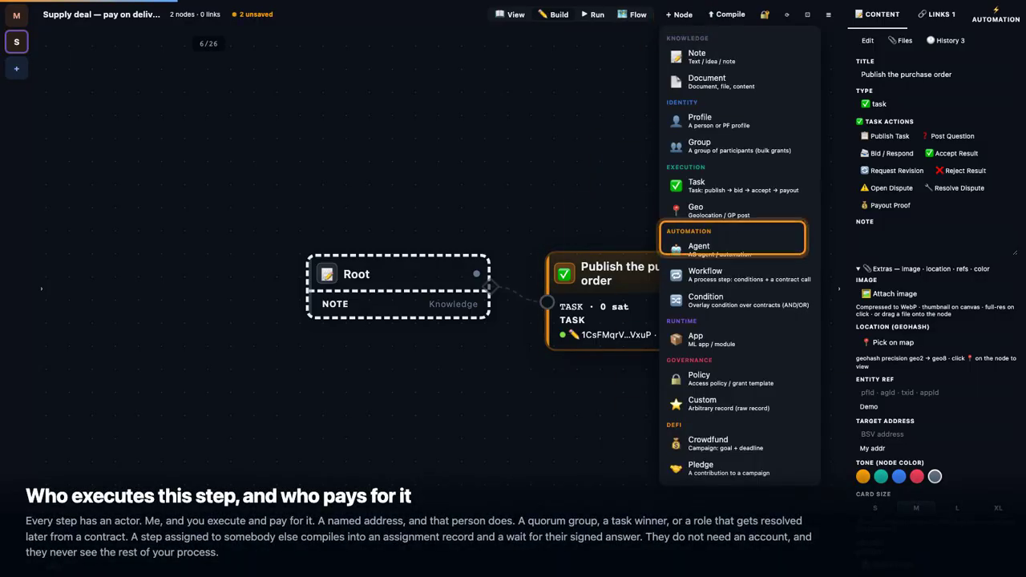
click(742, 275)
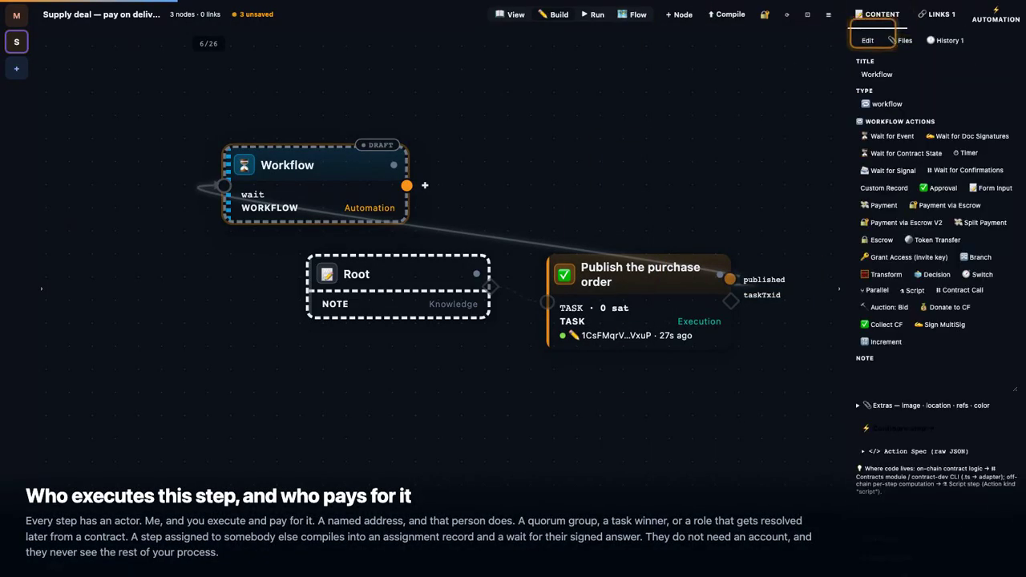
text(Supplier accepts)
key(Return)
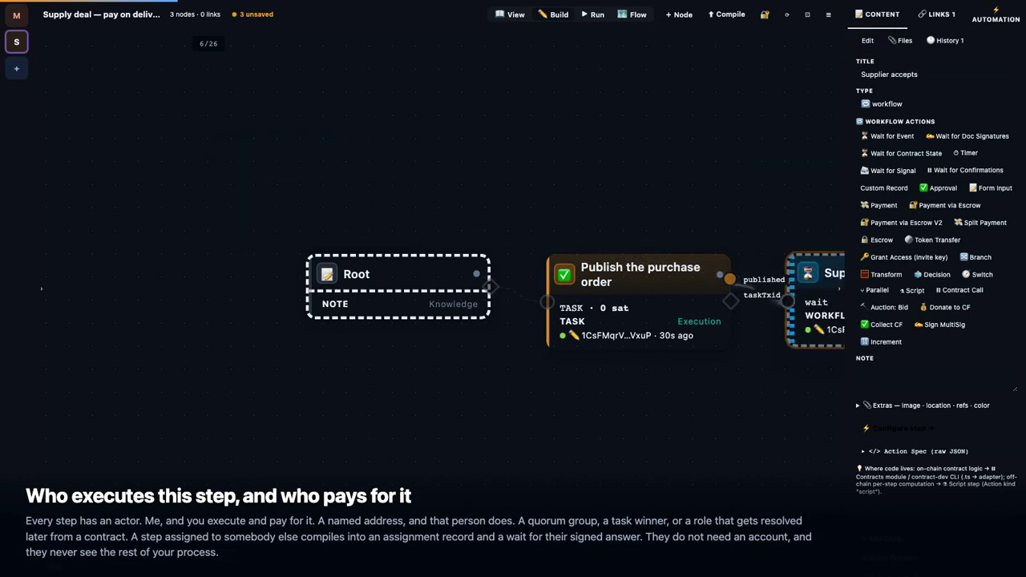
Step: Make Supplier accepts an Approval action executed by a participant, entering the participant's address
click(677, 303)
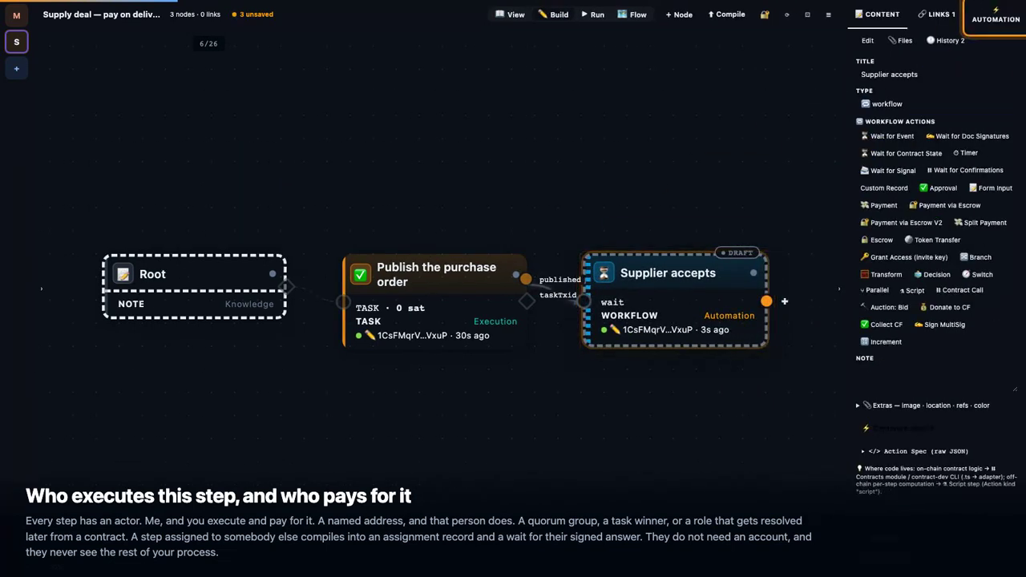
click(996, 16)
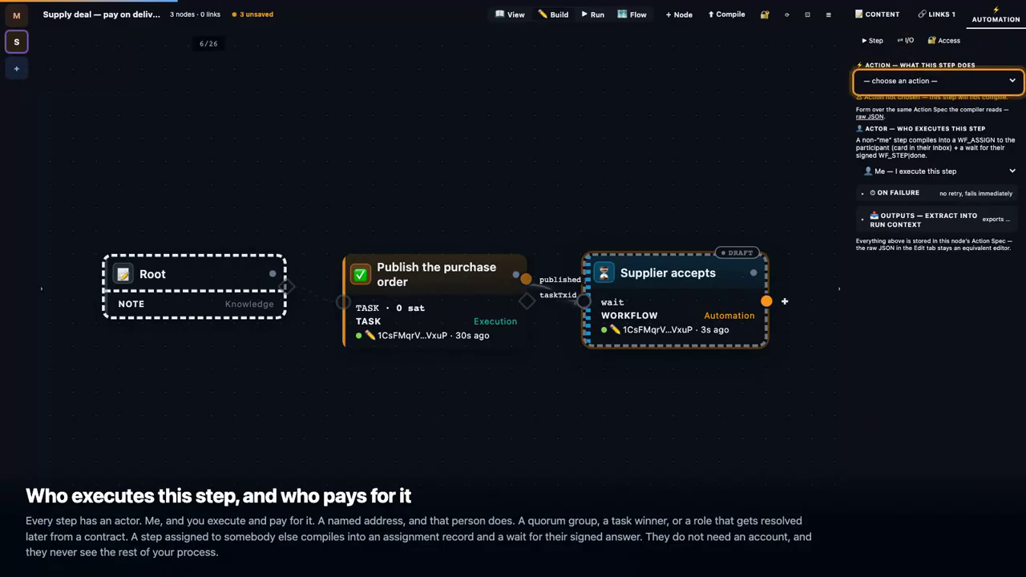
click(938, 81)
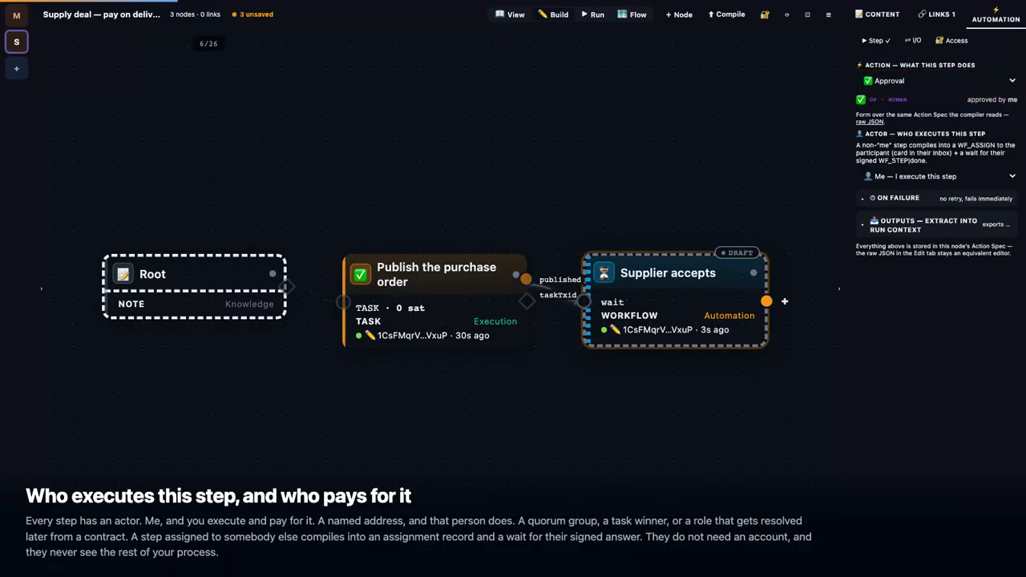
click(938, 176)
click(937, 207)
text(16TVvsZZNzn4J2kTPV979RCaANaZqPSx2n)
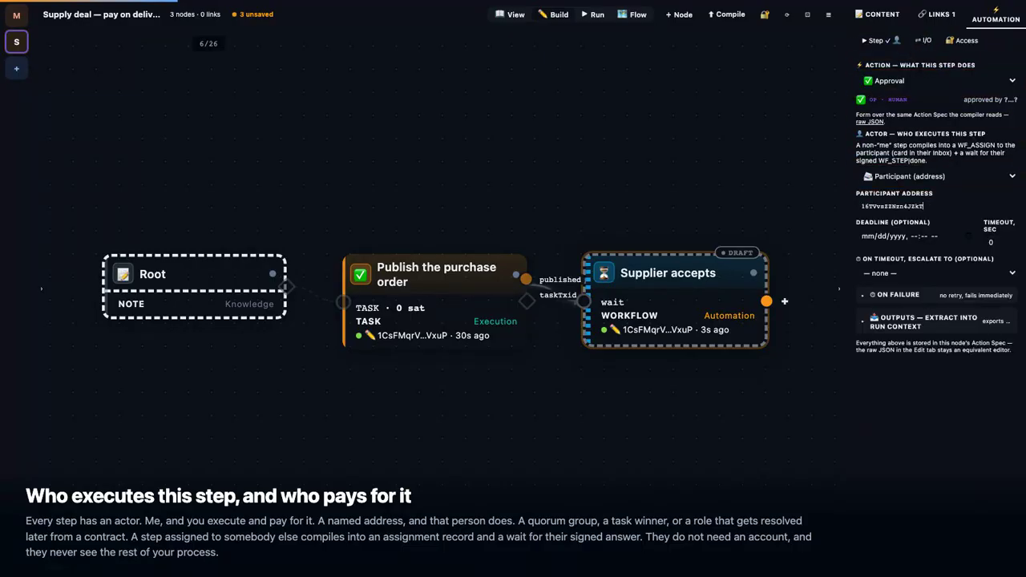
key(Tab)
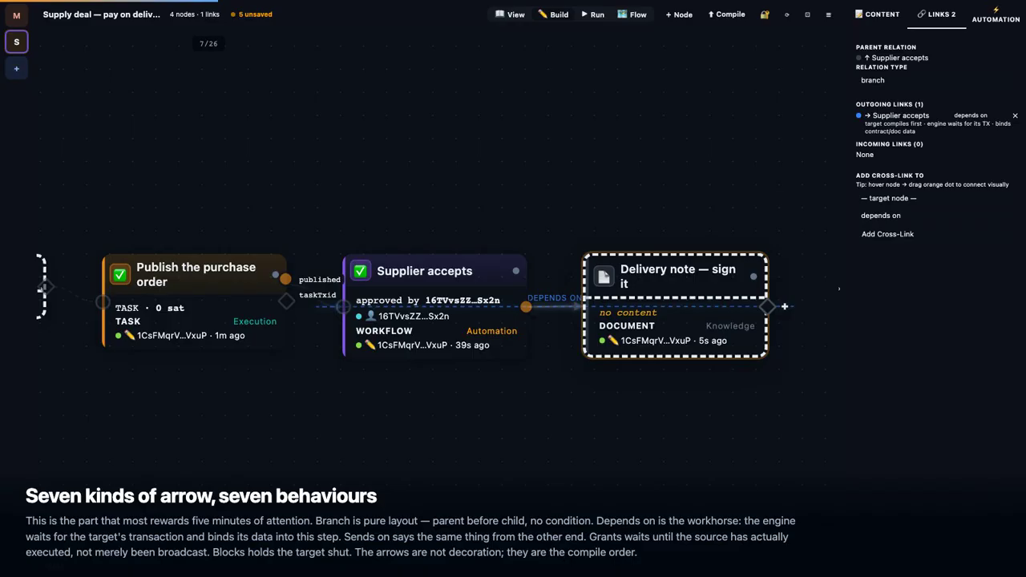
Step: Point the signature wait at the note's document hash and add another workflow node
click(434, 305)
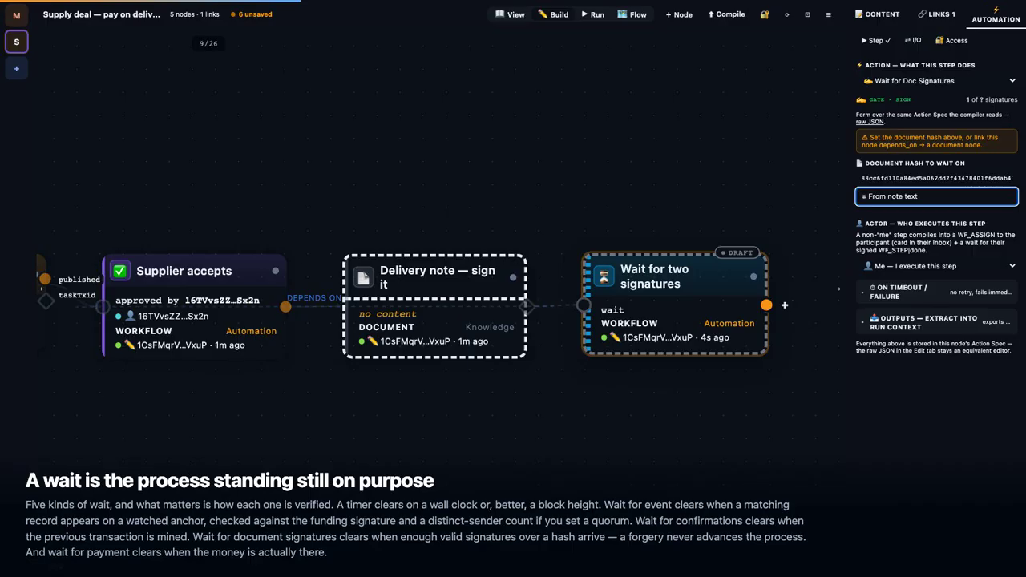
click(675, 305)
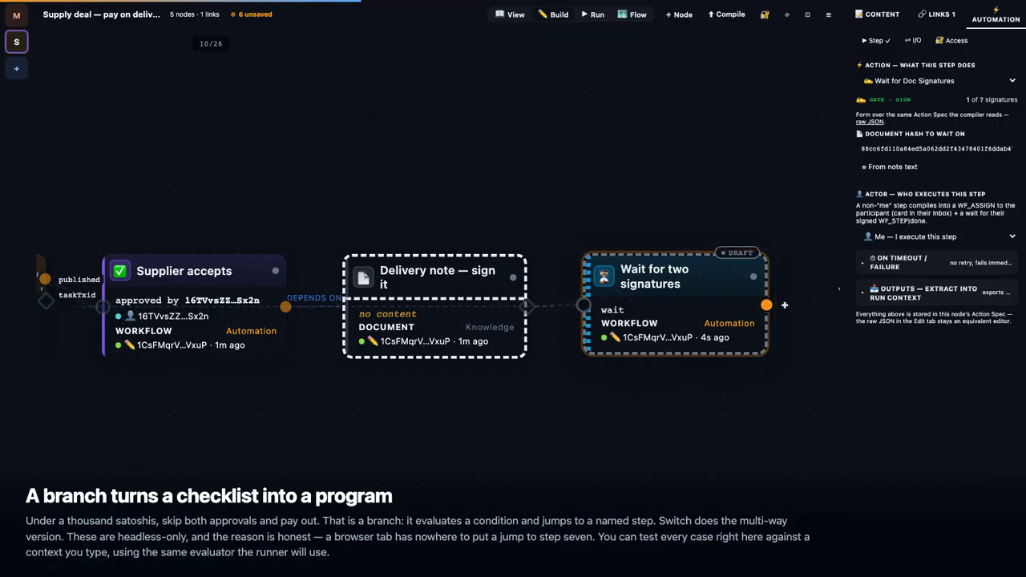
click(680, 15)
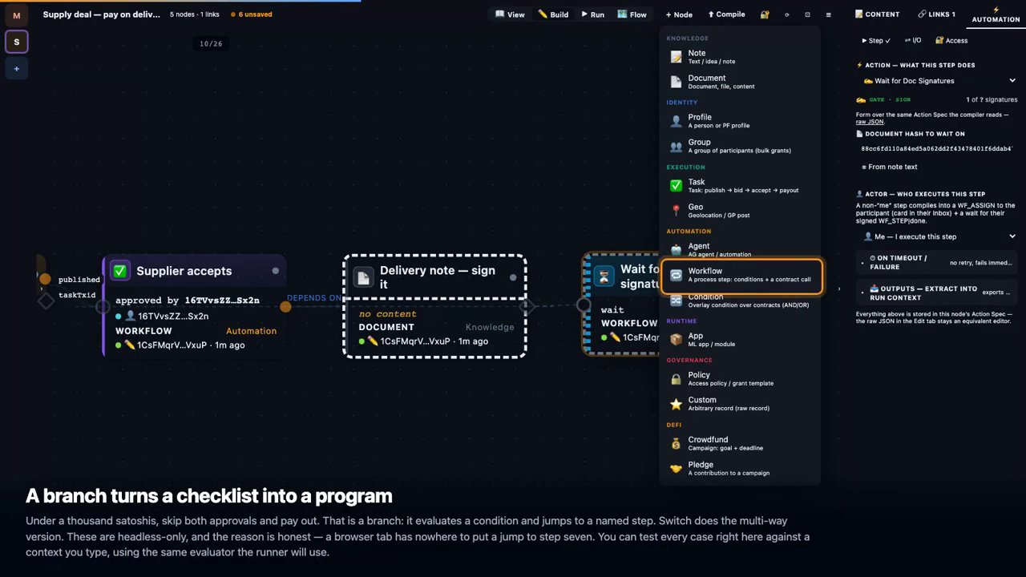
click(705, 275)
Step: Title the new workflow step 'Small order? Skip approvals'
click(877, 14)
click(867, 40)
triple_click(874, 74)
text(Small order? Skip approvals)
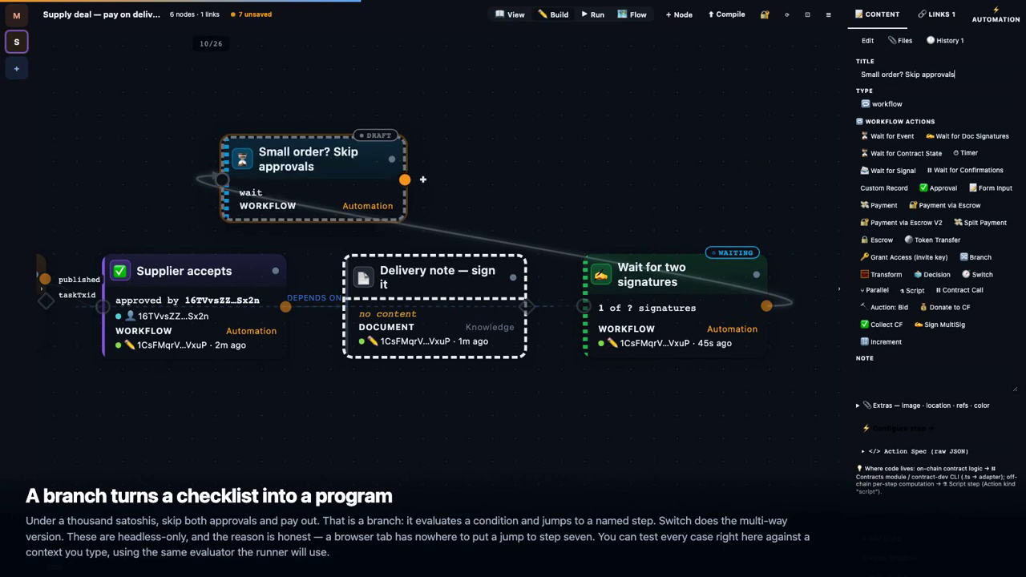
key(Escape)
Step: Set 'Small order? Skip approvals' to a Branch action and add a second case
click(768, 308)
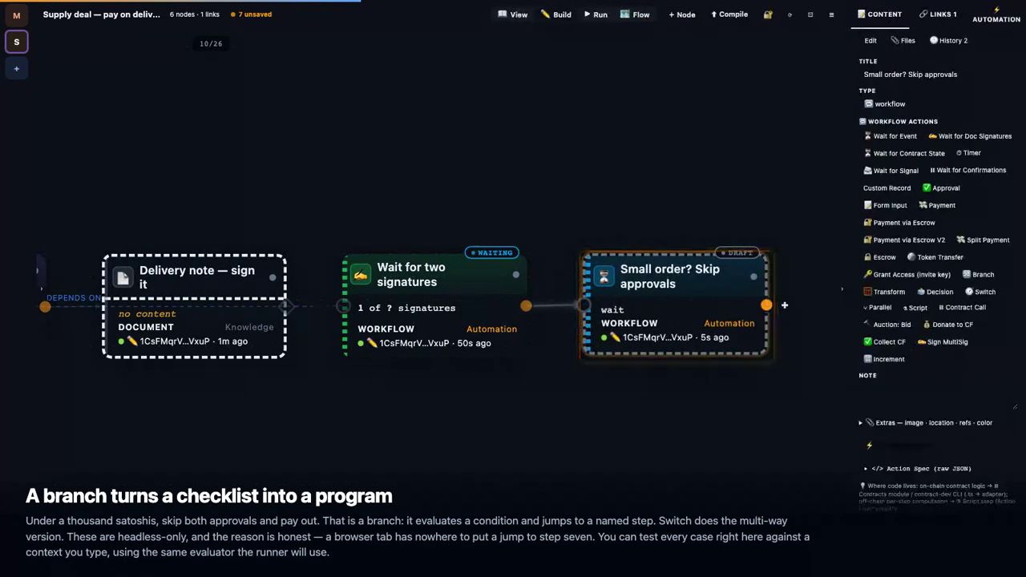
click(873, 40)
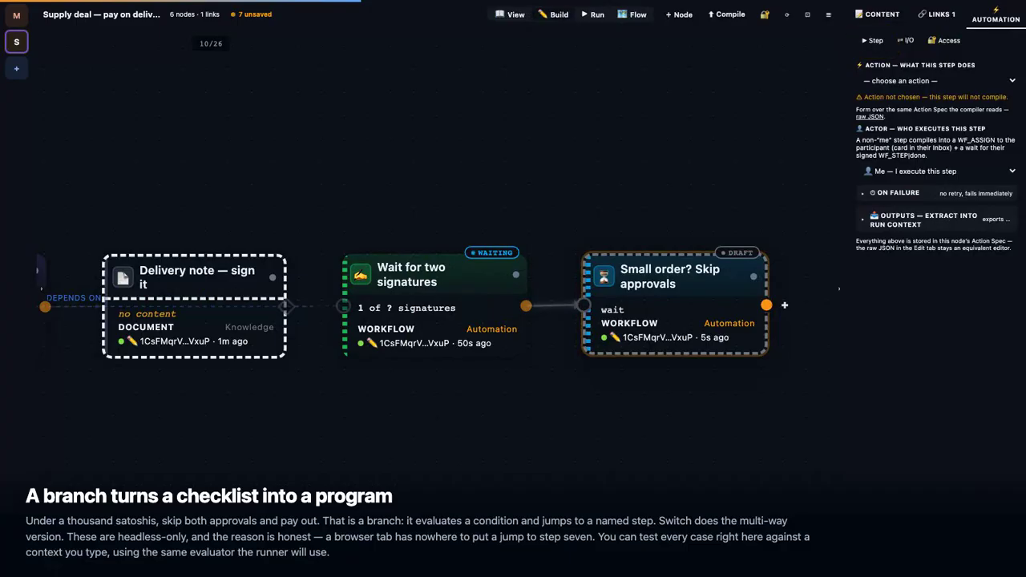
click(938, 81)
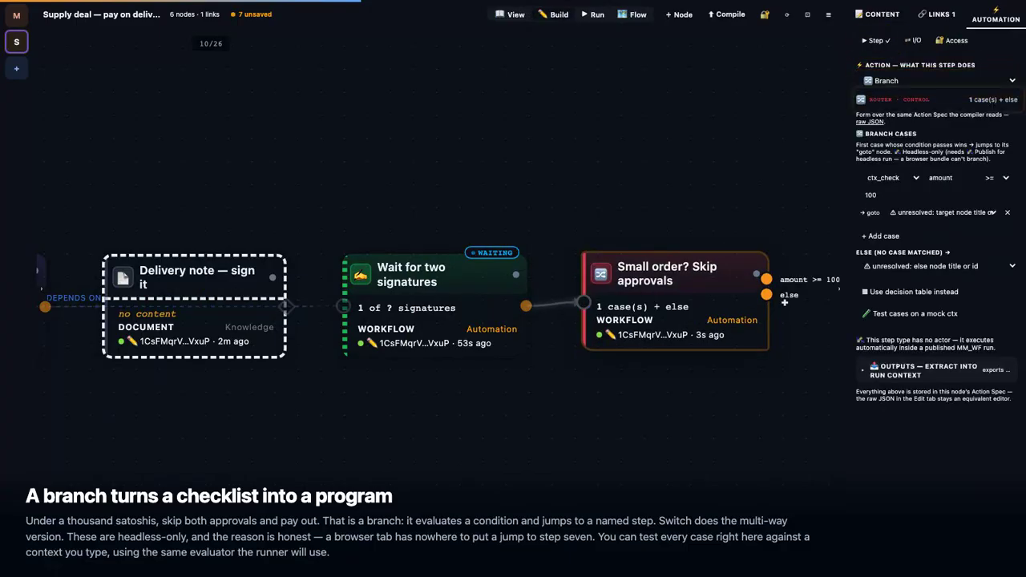
click(881, 236)
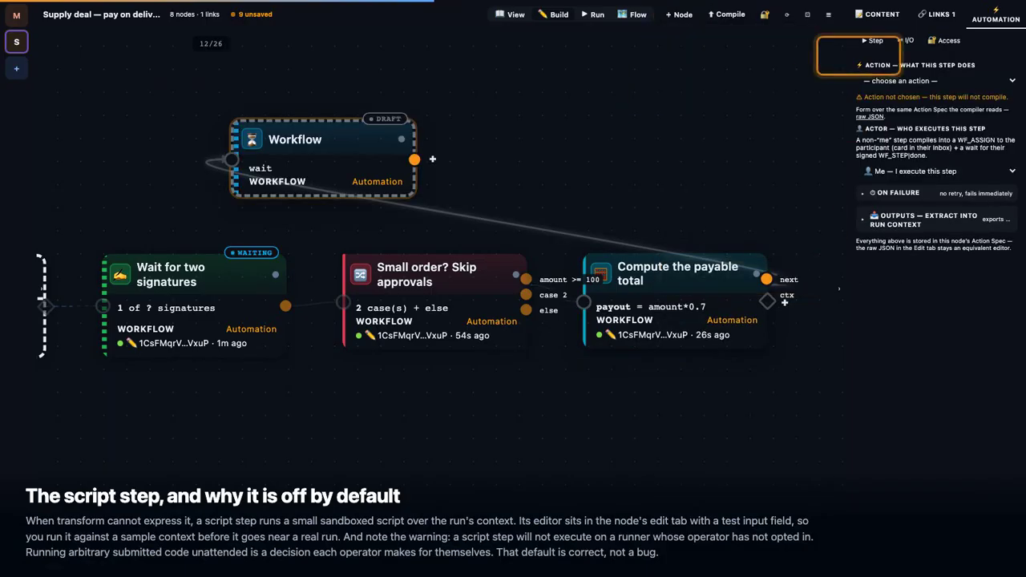
Step: Enter 'Late-delivery penalty' as the new step's title
text(Late-de)
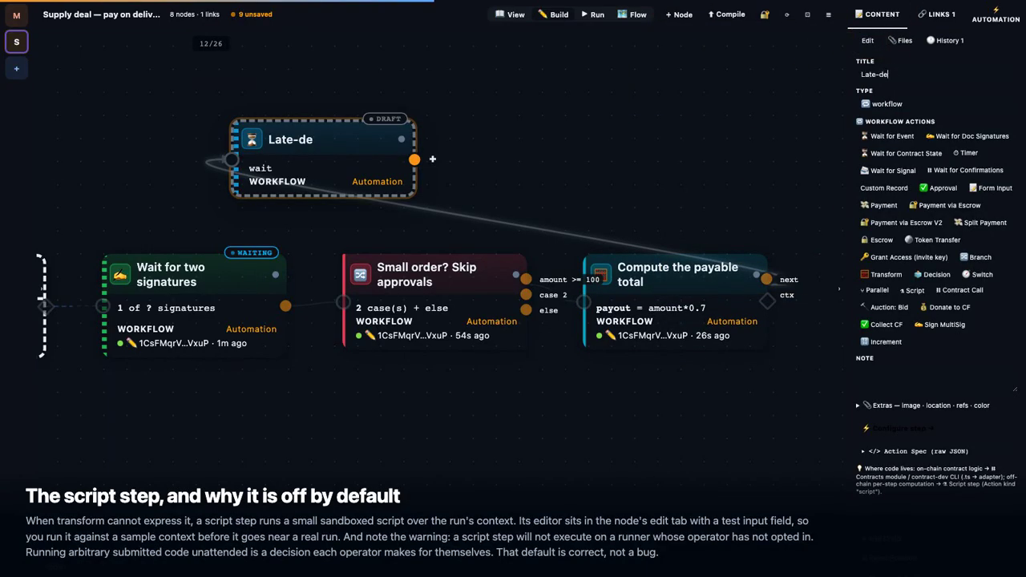
text(livery penalty)
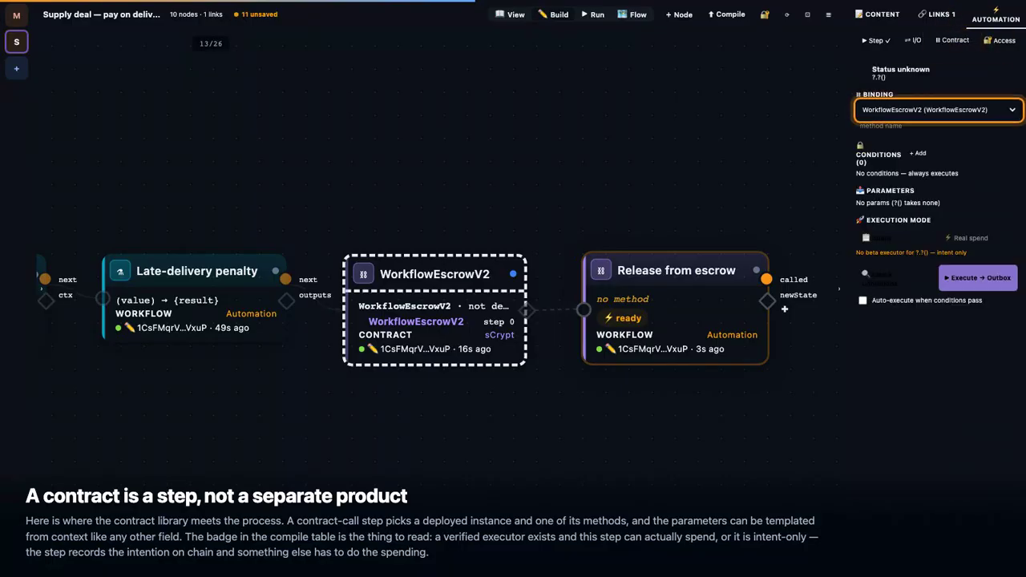
Step: Set the contract call's method name to payStep
click(938, 126)
text(payStep)
key(Tab)
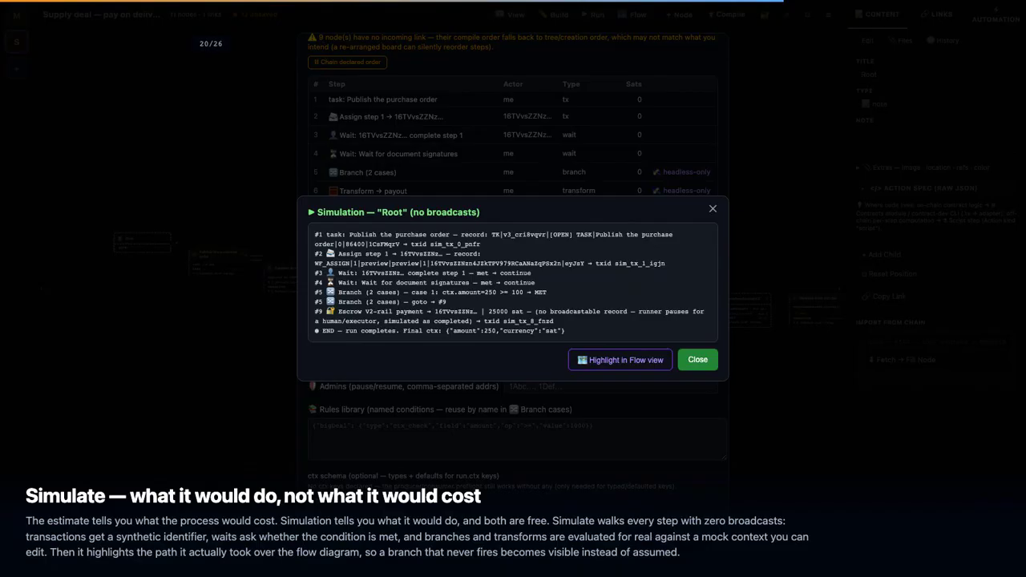
Step: Dismiss the simulation results to return to the Root compile overview
click(698, 360)
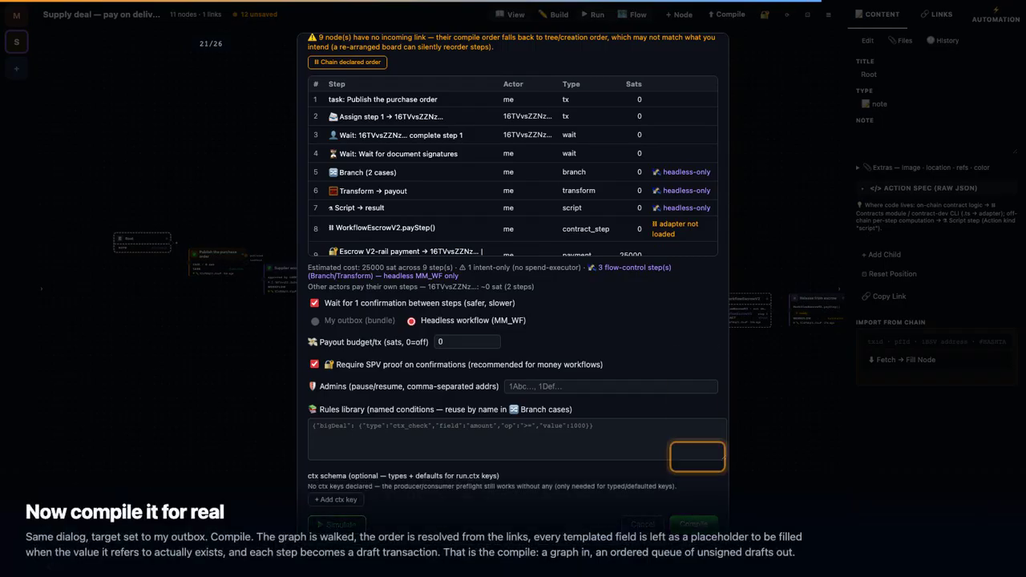
Step: Compile Root as a Headless workflow (MM_WF) run with nine pending unsigned steps
click(696, 517)
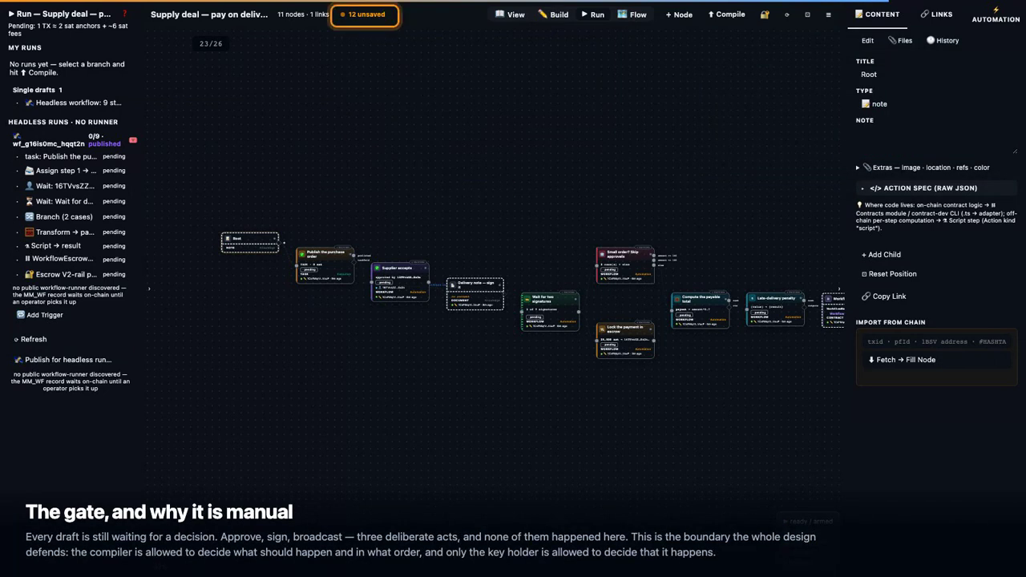
Step: Review the 12 unsaved pending changes, then close that list
click(365, 15)
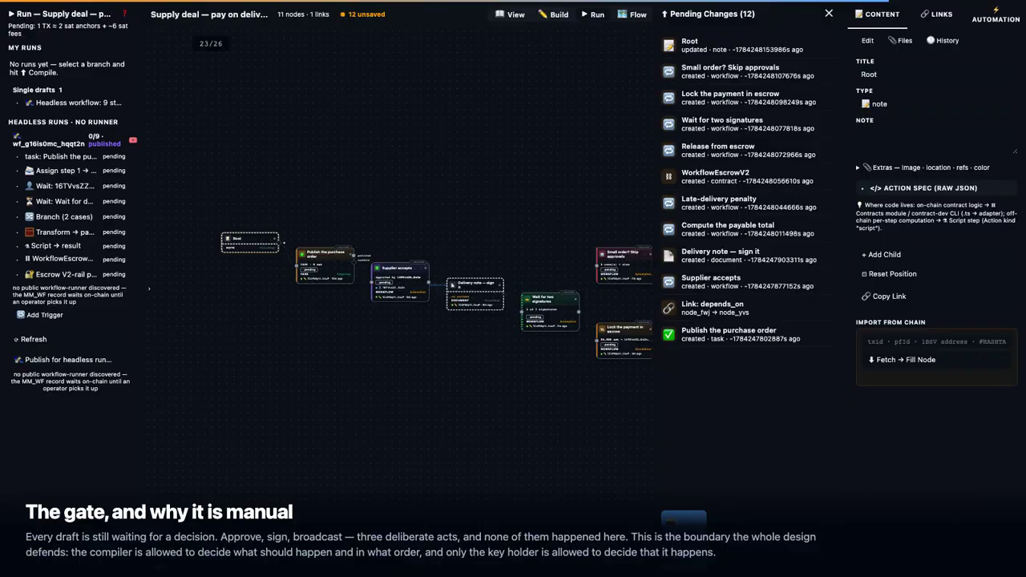
click(829, 13)
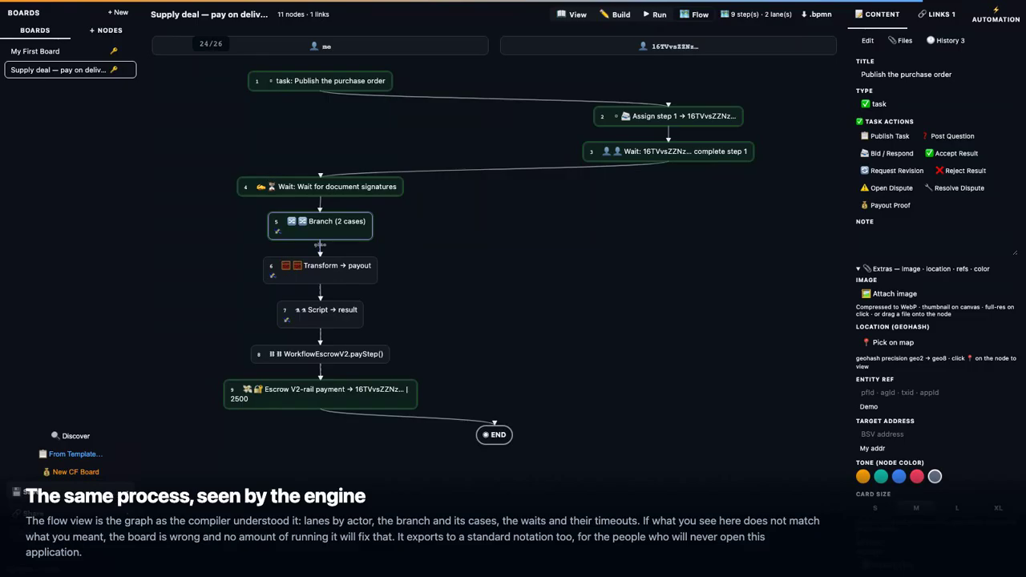
Step: Switch to the run overview, then go back to editing the supply deal board
click(659, 14)
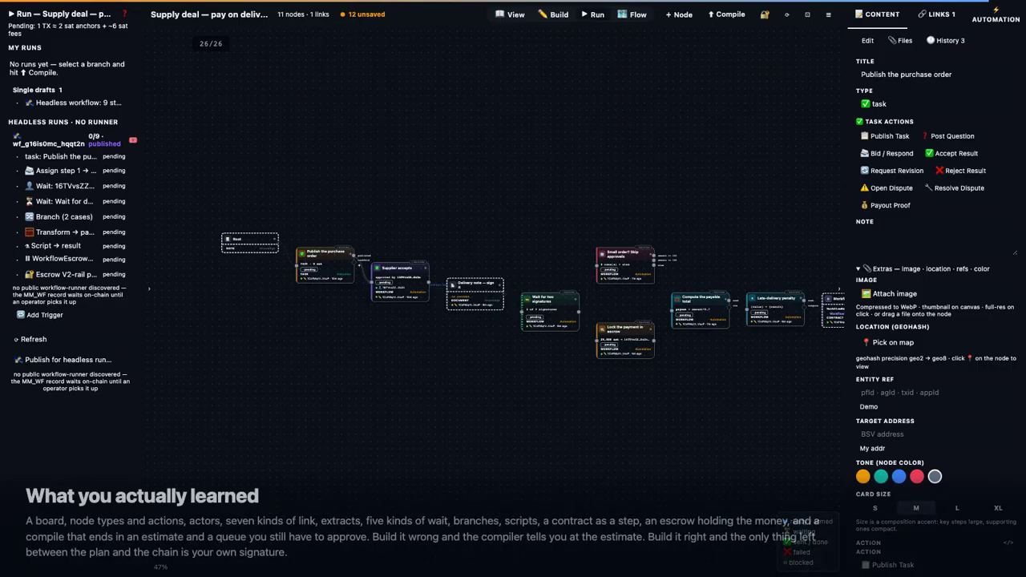
click(553, 15)
Step: Fit the supply deal board's whole graph of 11 nodes into view
click(808, 15)
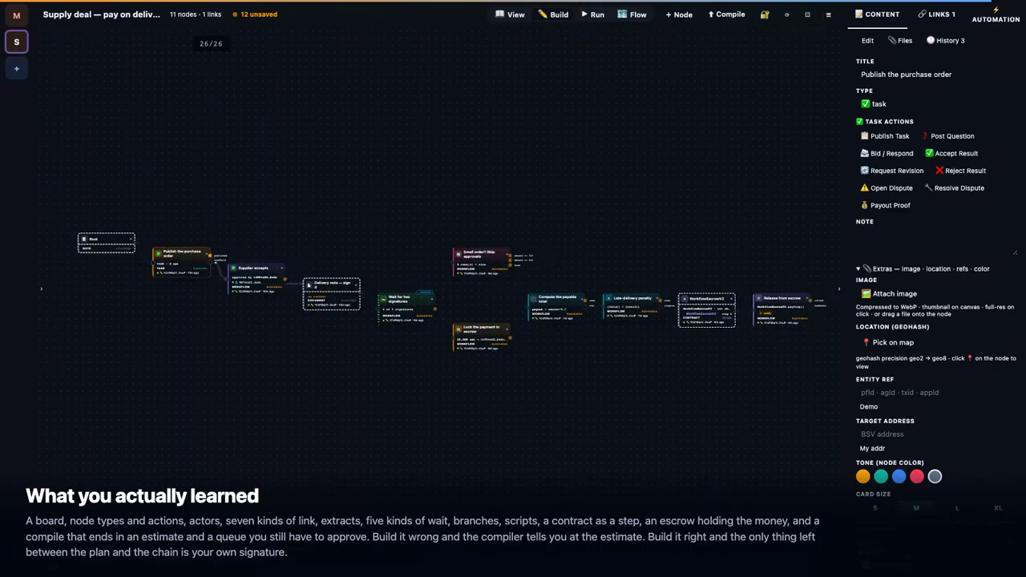